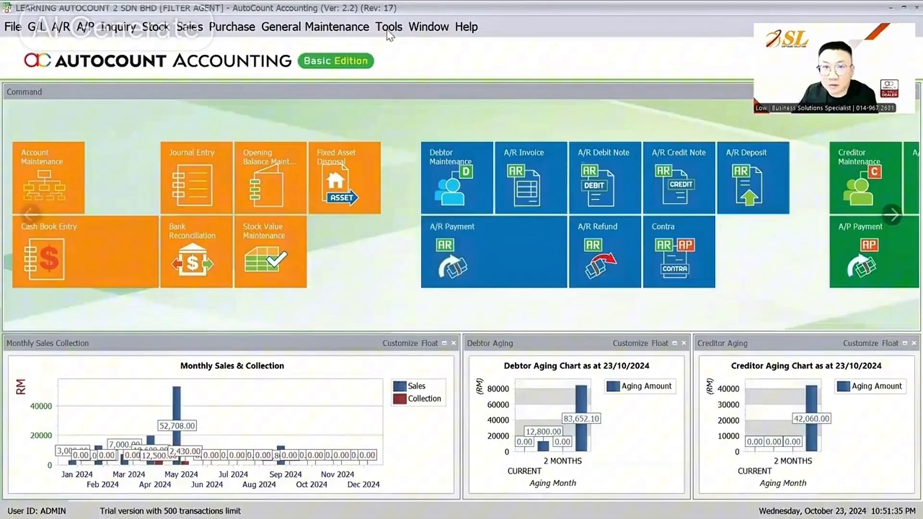
# - Tick Filter by Salesman in Module Setting, apply it, and open the Sales Invoice list
pyautogui.click(389, 26)
pyautogui.moveTo(477, 367)
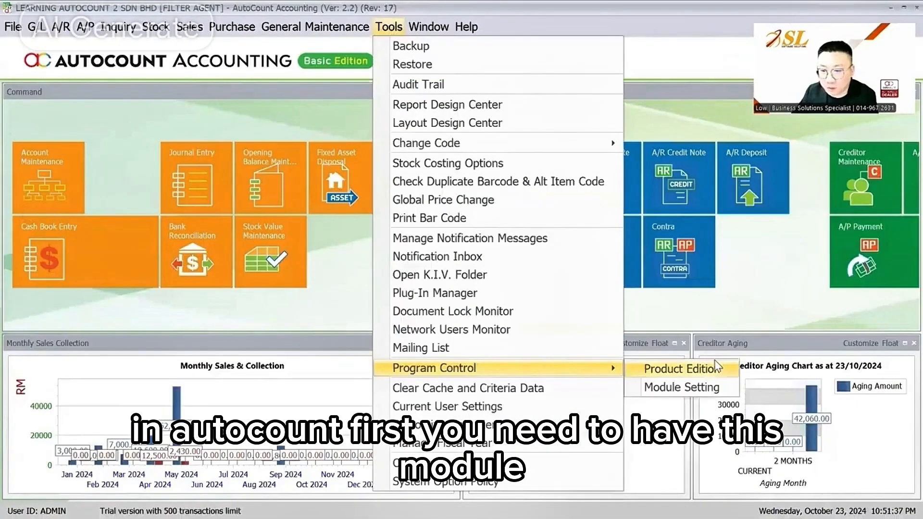
pyautogui.click(697, 388)
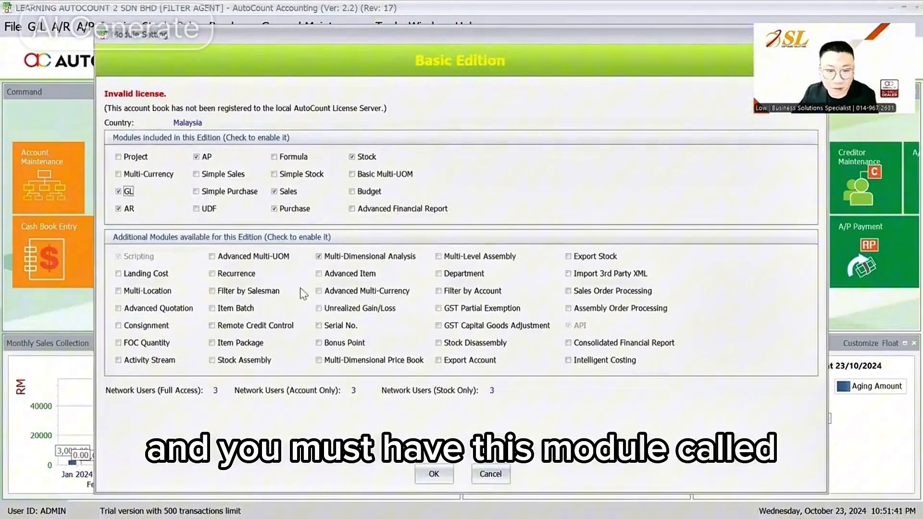
pyautogui.click(256, 294)
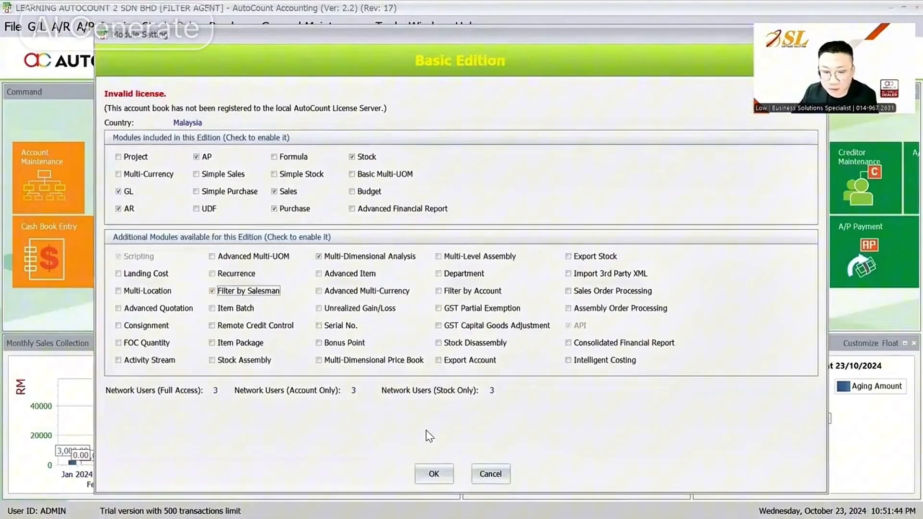
pyautogui.click(433, 474)
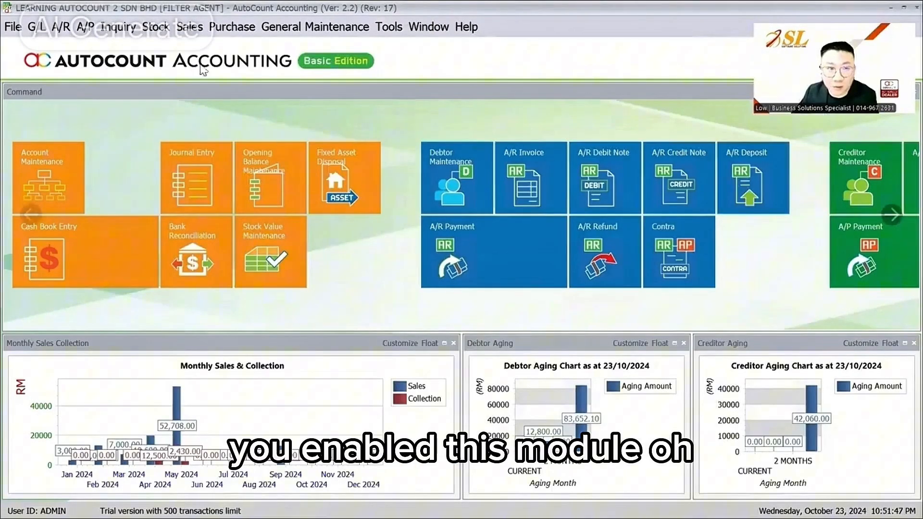
pyautogui.click(190, 27)
pyautogui.click(201, 103)
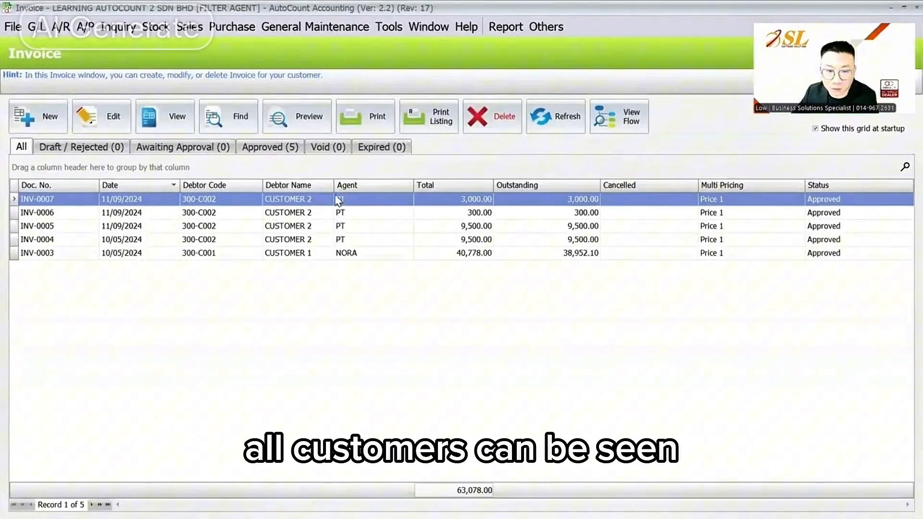
# - Compare invoice agents, PT on INV-0007 and NORA on INV-0003, then open Debtor Maintenance
pyautogui.click(356, 201)
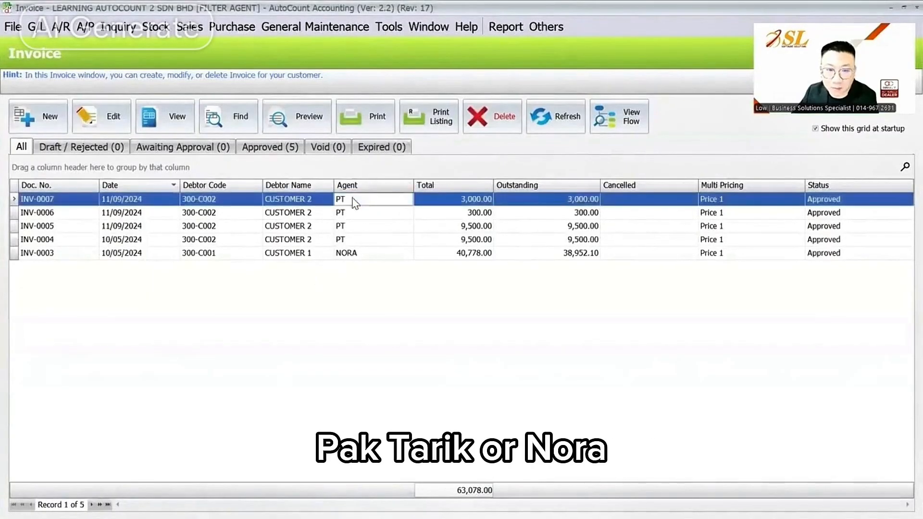
pyautogui.click(349, 253)
pyautogui.click(60, 26)
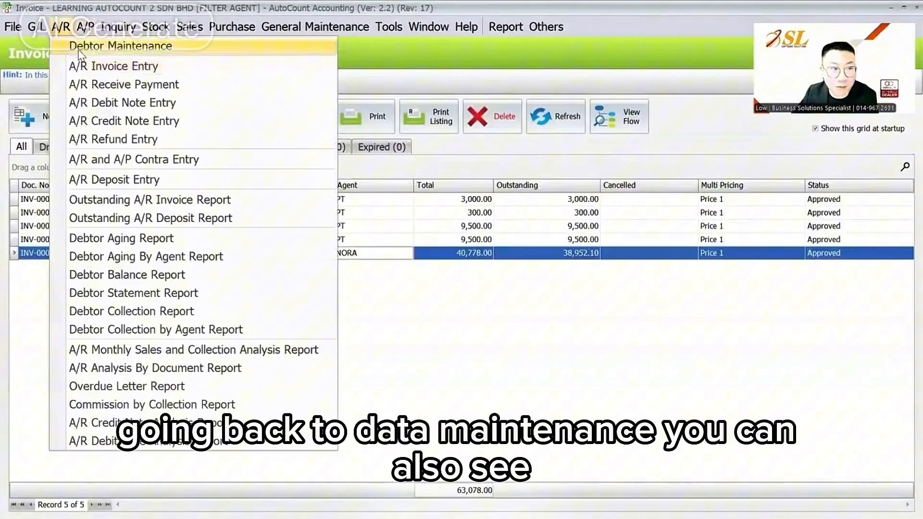
pyautogui.click(128, 44)
# - Review debtor agents: CUSTOMER 1 is NORA, CUSTOMER 3 is PT, CASH CUSTOMER has none
pyautogui.click(491, 184)
pyautogui.click(492, 212)
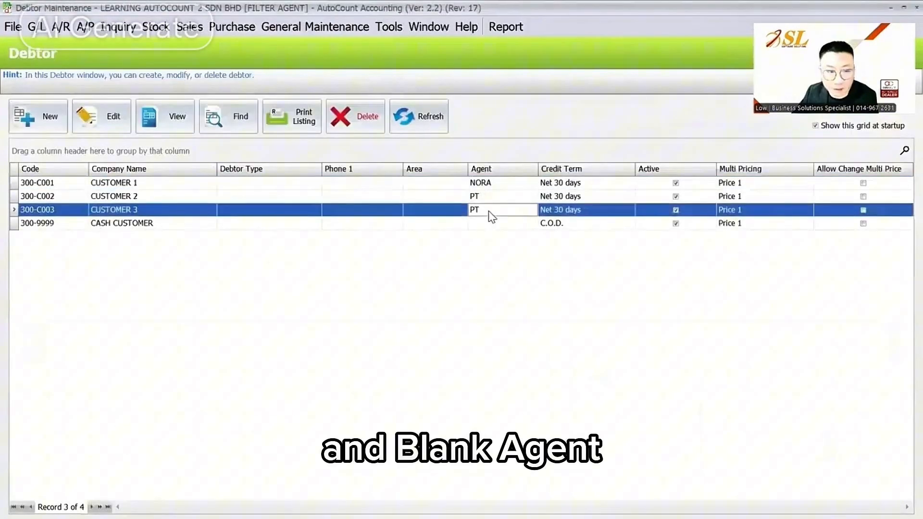
pyautogui.click(487, 221)
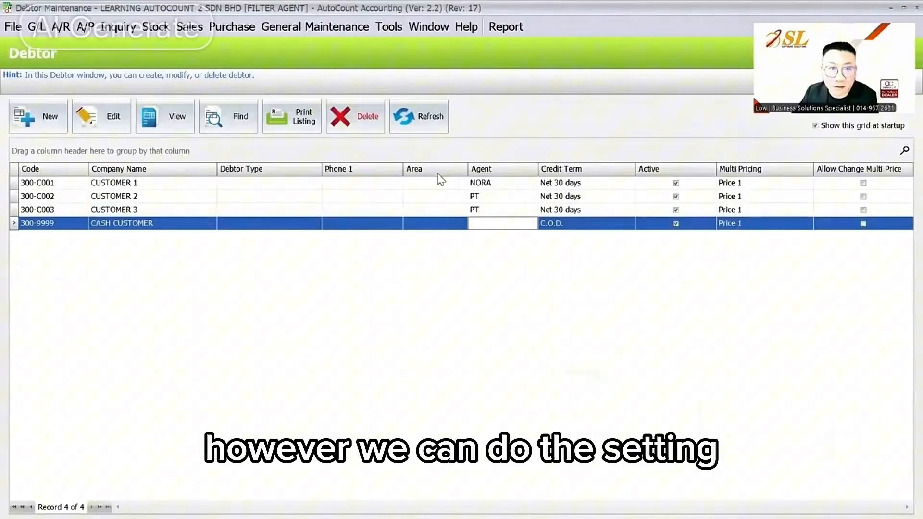
pyautogui.click(313, 27)
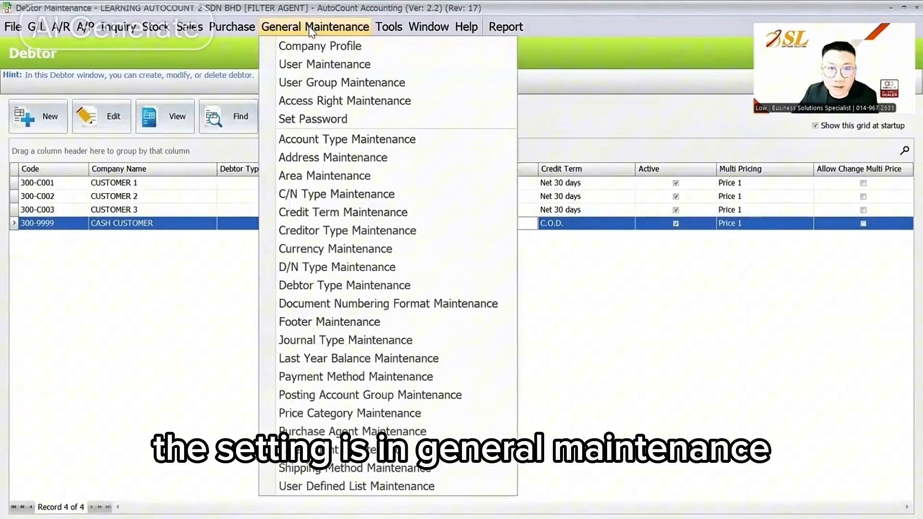
# - Create a new user with login and name PT, set a password, and add the ADMINS group
pyautogui.click(310, 65)
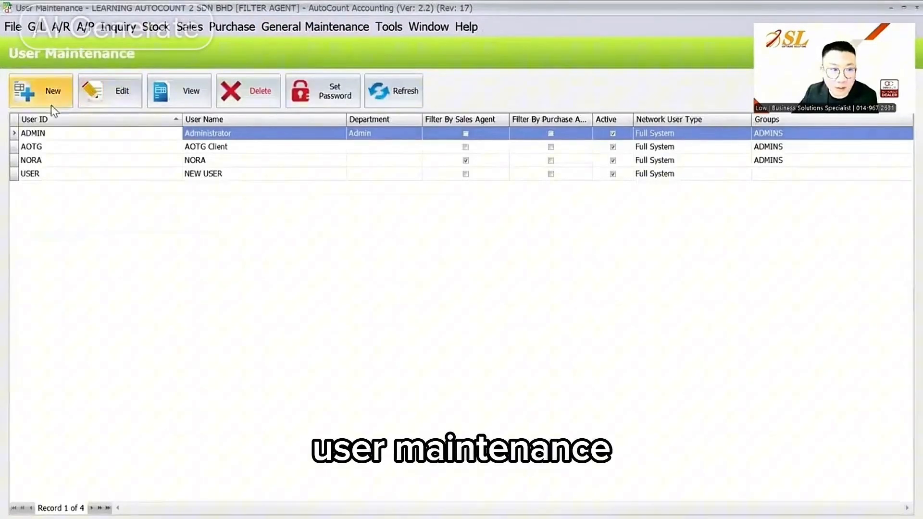
pyautogui.click(50, 94)
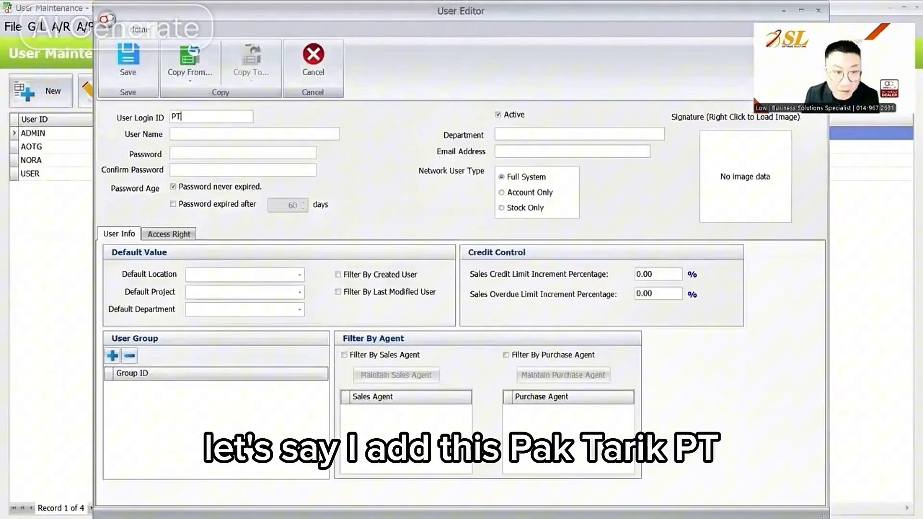
pyautogui.write('PT')
pyautogui.press('Tab')
pyautogui.write('PT')
pyautogui.press('Tab')
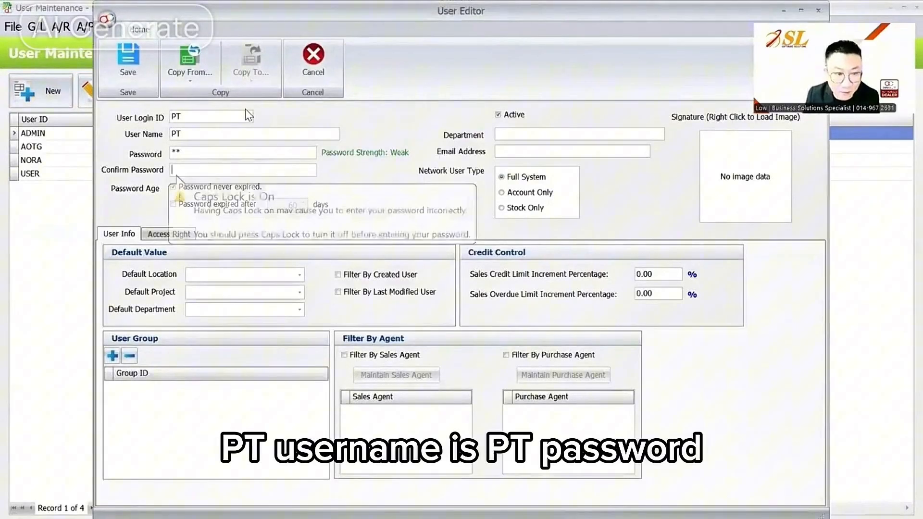
pyautogui.write('PT')
pyautogui.press('Tab')
pyautogui.click(112, 356)
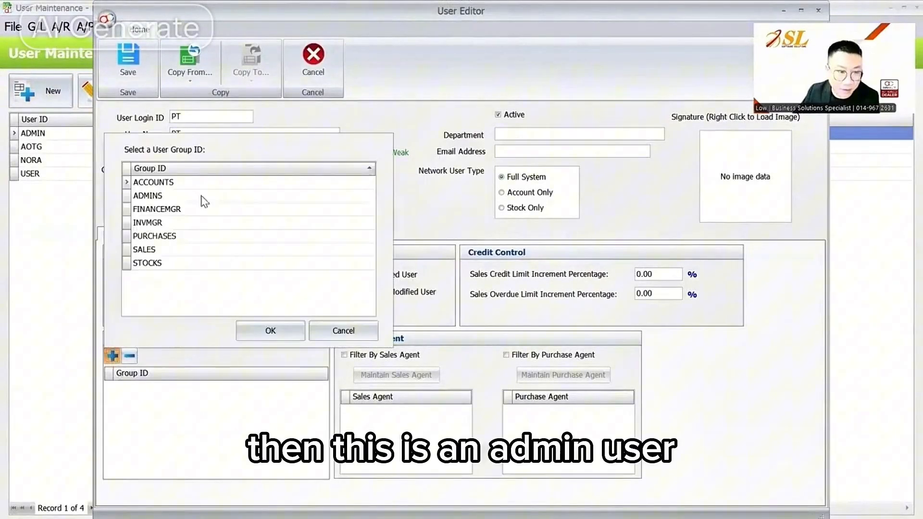
pyautogui.click(201, 196)
pyautogui.click(269, 331)
# - Enable Filter By Sales Agent with only agent PT checked, then save user PT
pyautogui.click(412, 356)
pyautogui.click(411, 369)
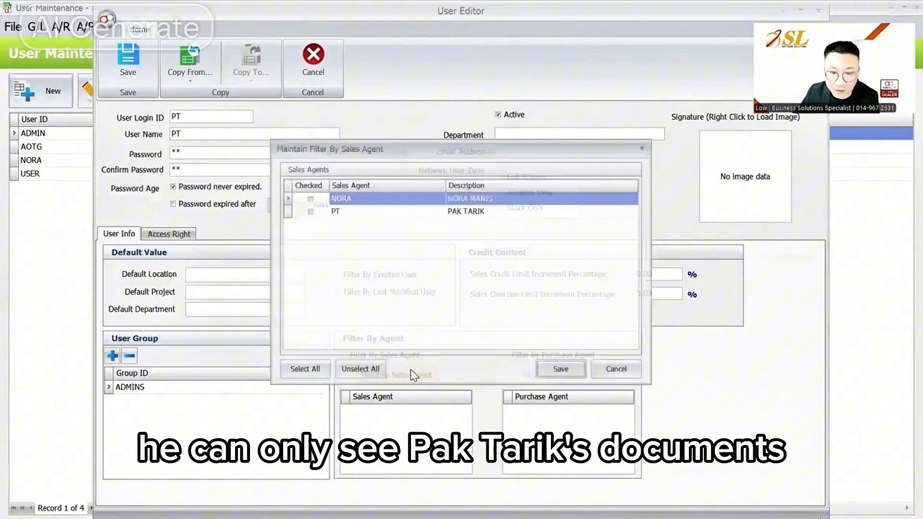
pyautogui.click(295, 210)
pyautogui.click(565, 376)
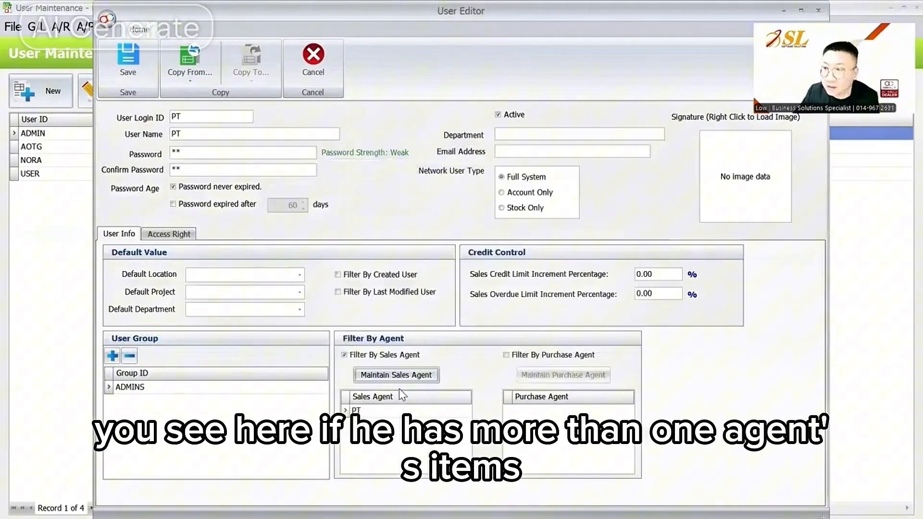
pyautogui.click(387, 375)
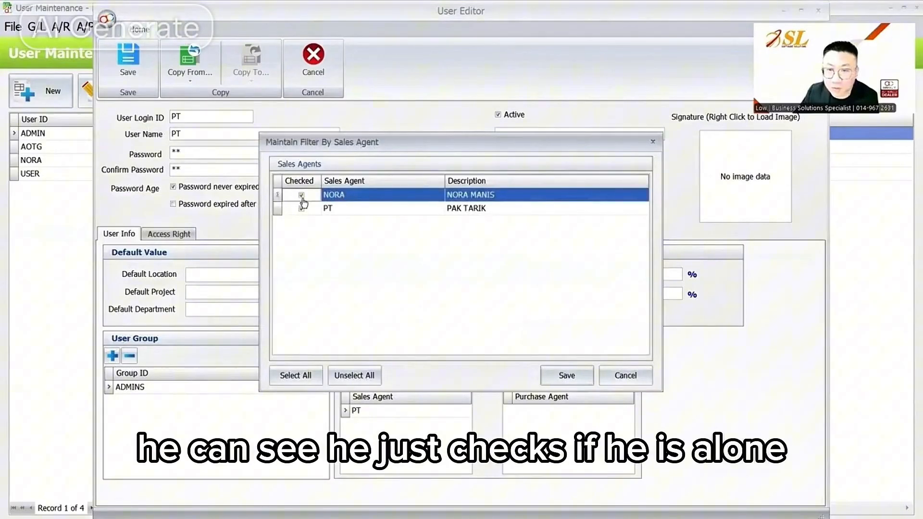
pyautogui.click(337, 215)
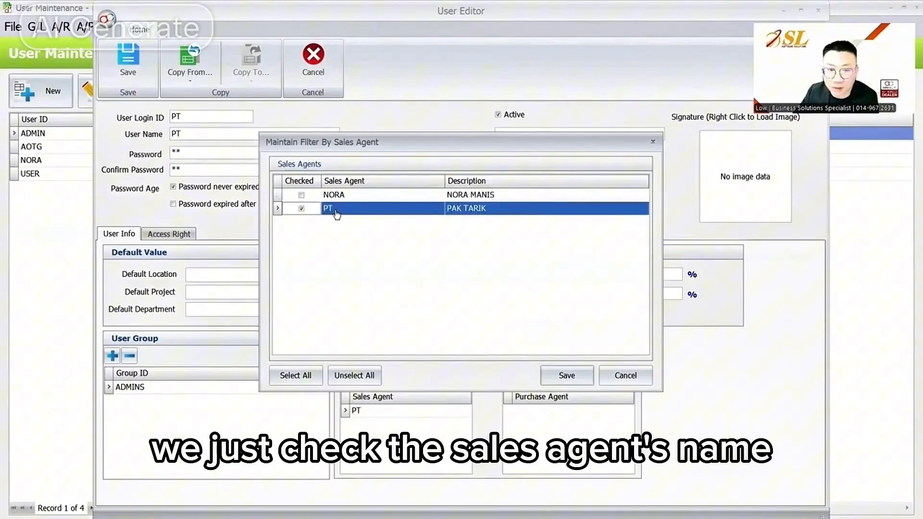
pyautogui.click(548, 369)
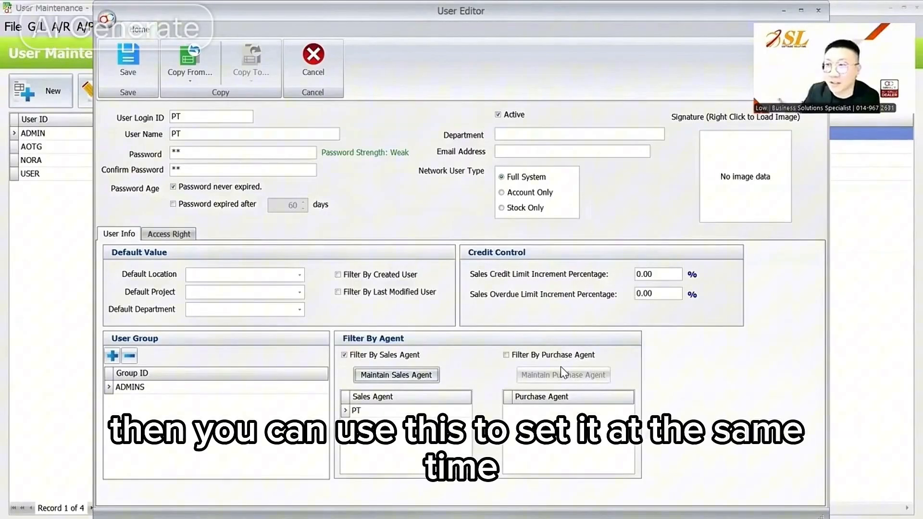
pyautogui.click(145, 74)
# - Check new user PT in the list, then log in as PT in a second AutoCount window
pyautogui.click(76, 173)
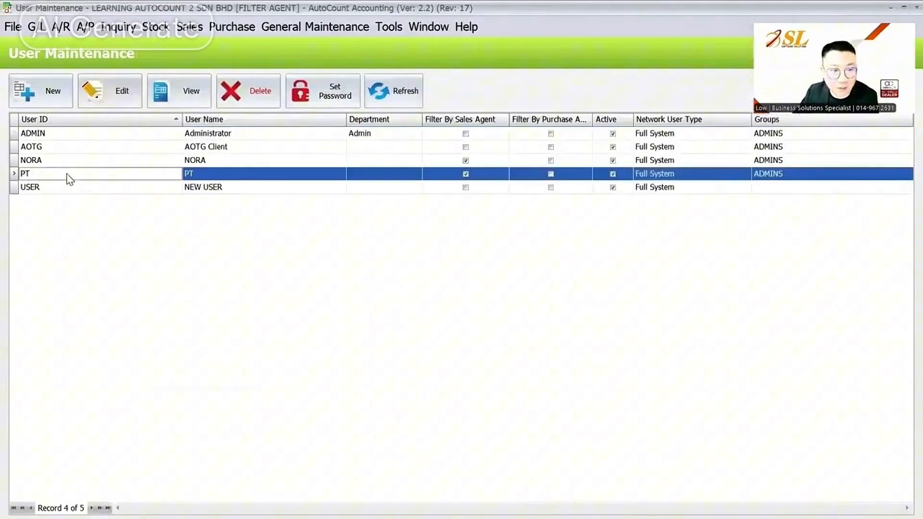
pyautogui.press('super')
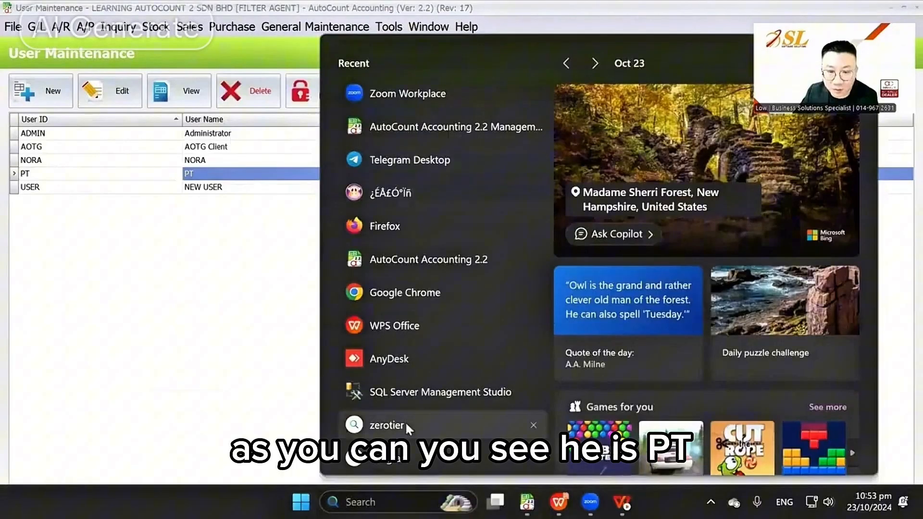
pyautogui.click(425, 268)
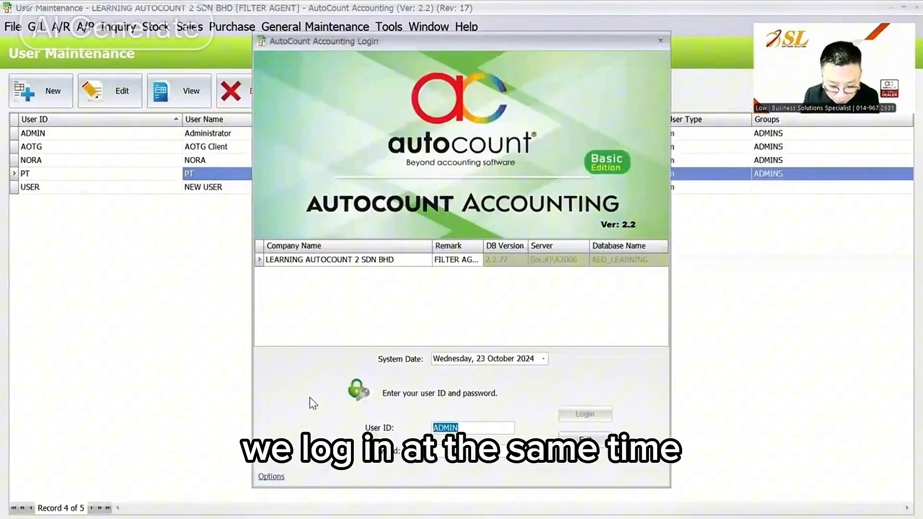
pyautogui.write('PT')
pyautogui.press('Tab')
pyautogui.write('p')
pyautogui.press('Return')
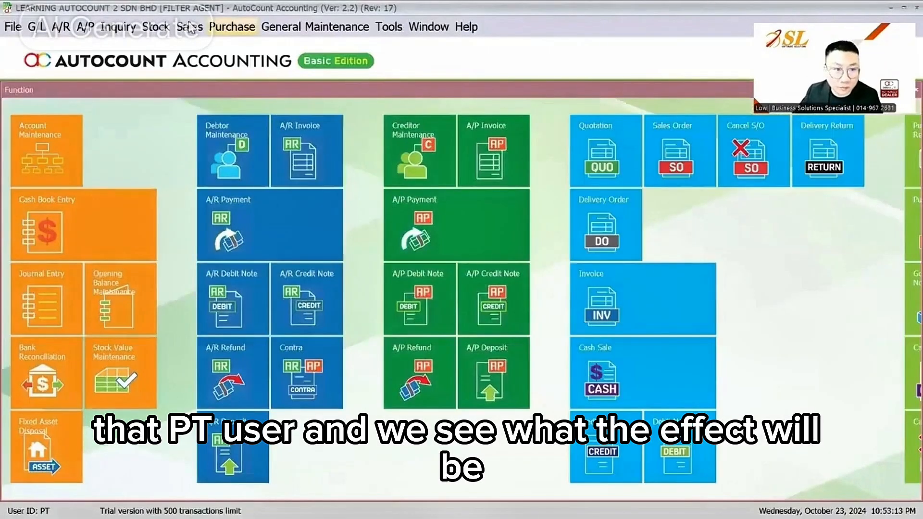
# - As PT, view the invoice and debtor lists, ending on PT's four CUSTOMER 2 invoices
pyautogui.click(190, 27)
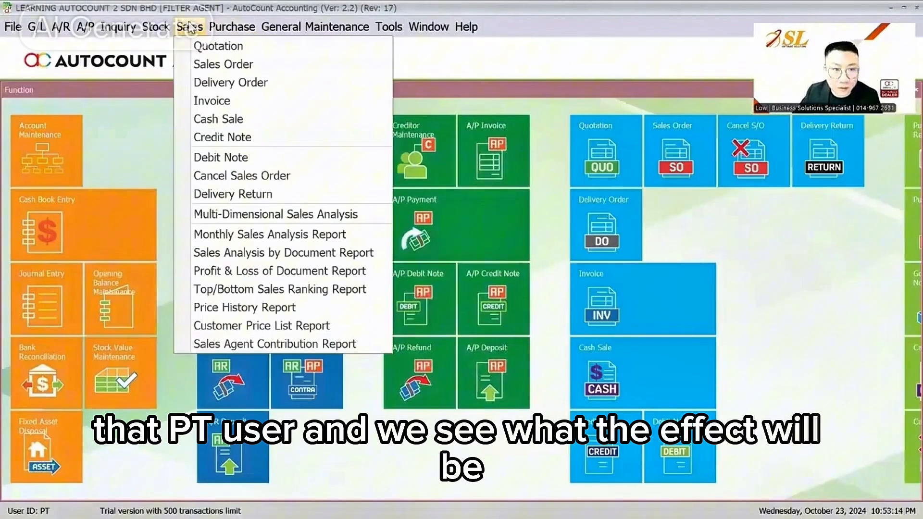
pyautogui.click(203, 101)
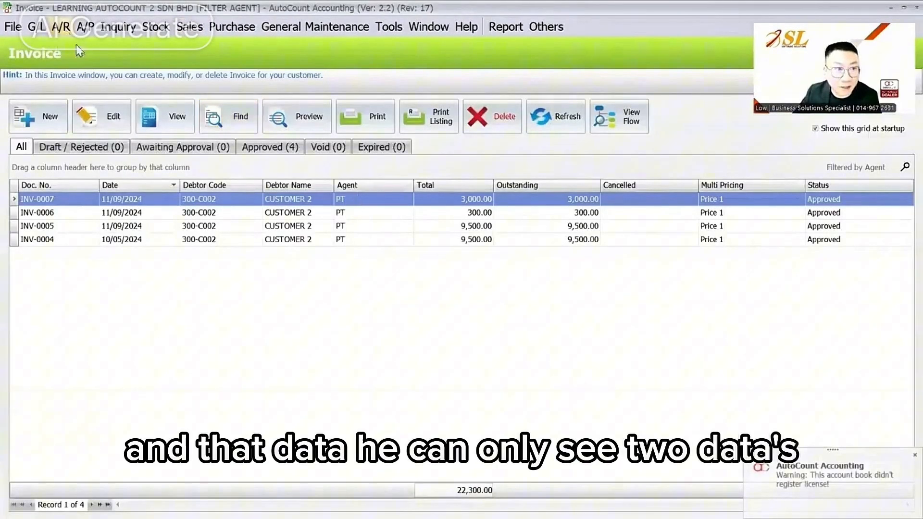
pyautogui.click(60, 26)
pyautogui.click(120, 41)
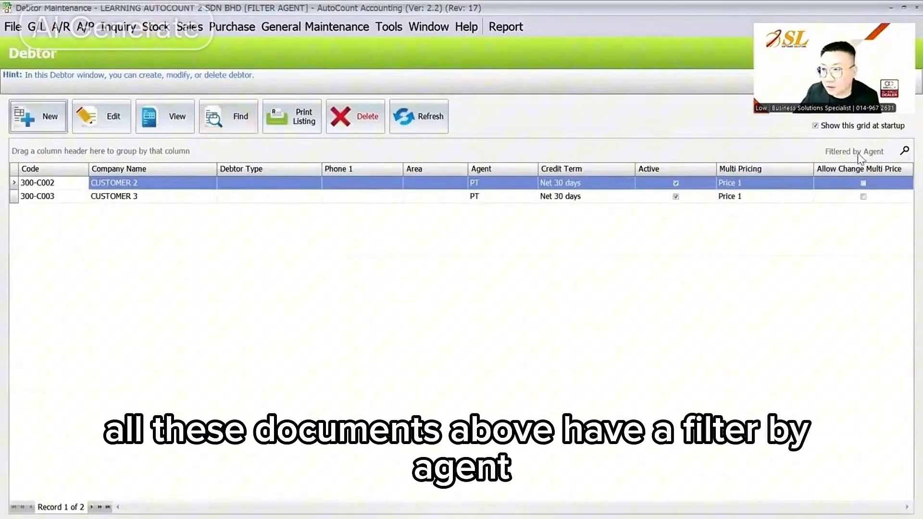
pyautogui.click(197, 29)
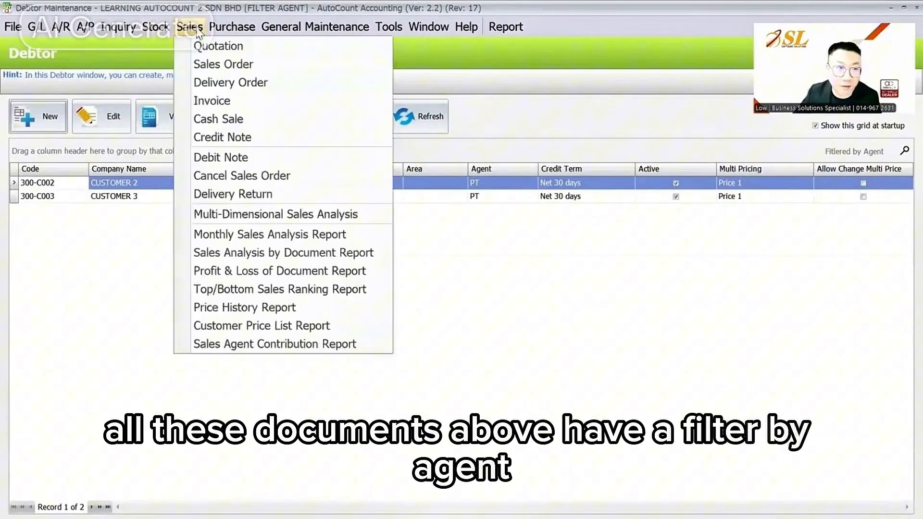
pyautogui.click(213, 98)
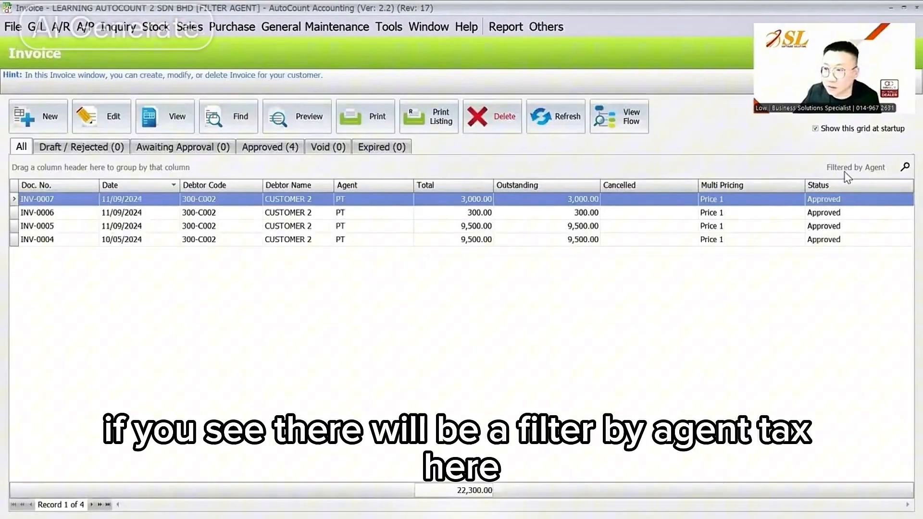
# - In the admin window, view all five invoices and all four debtors, including the agentless cash customer
pyautogui.press('super')
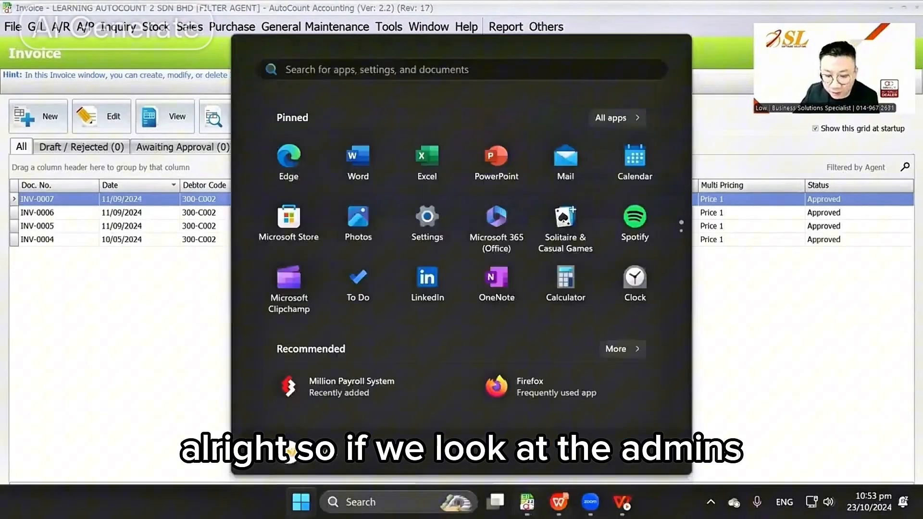
pyautogui.moveTo(527, 502)
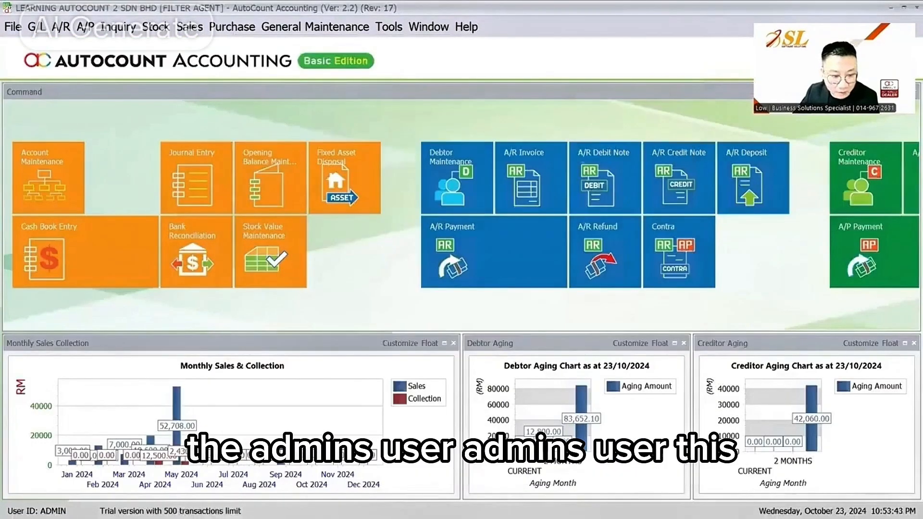
pyautogui.click(190, 27)
pyautogui.click(212, 157)
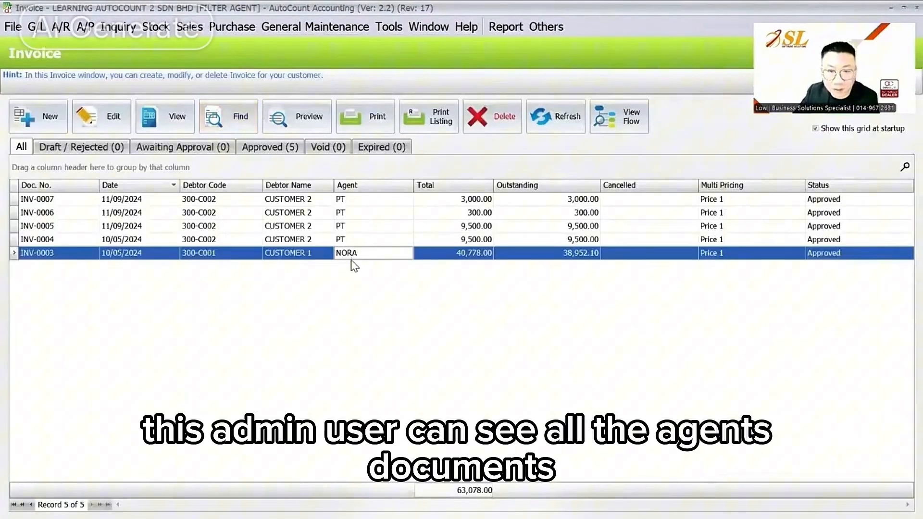
pyautogui.click(85, 27)
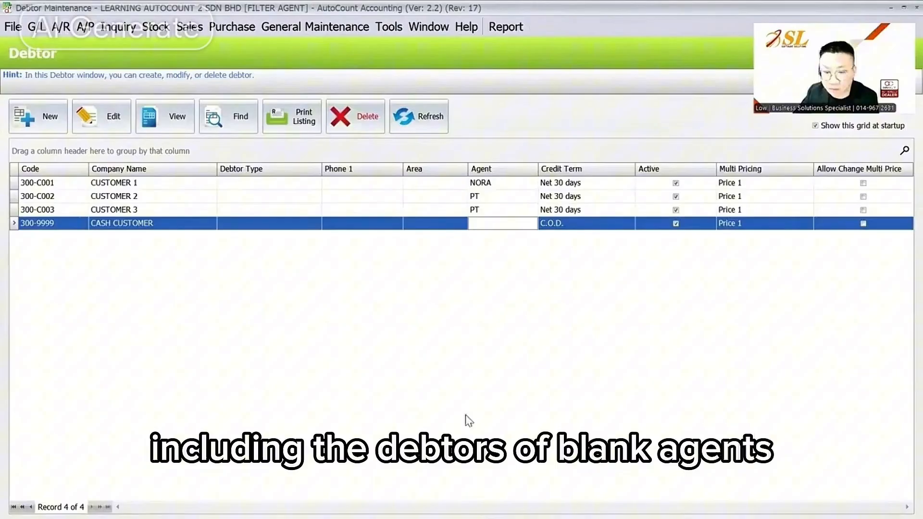
pyautogui.press('super')
# - Return to PT's session and open PT's invoice list
pyautogui.moveTo(527, 502)
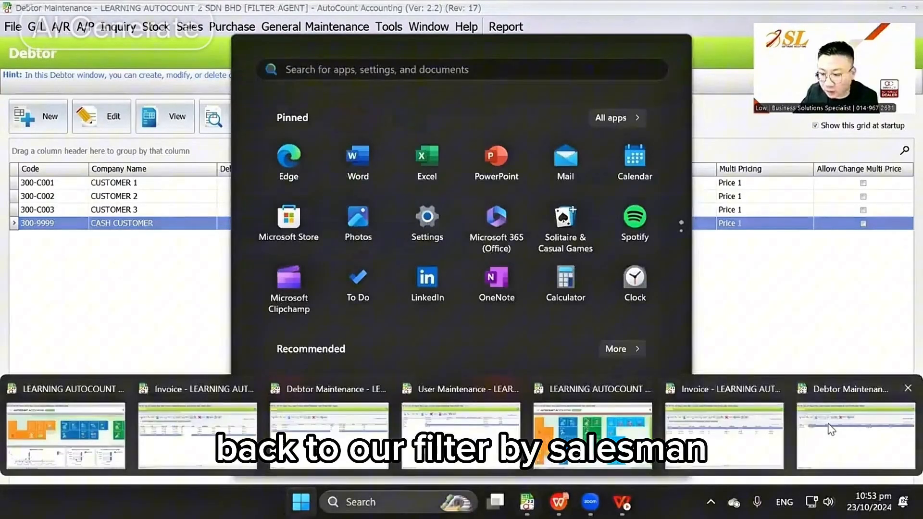
pyautogui.click(828, 428)
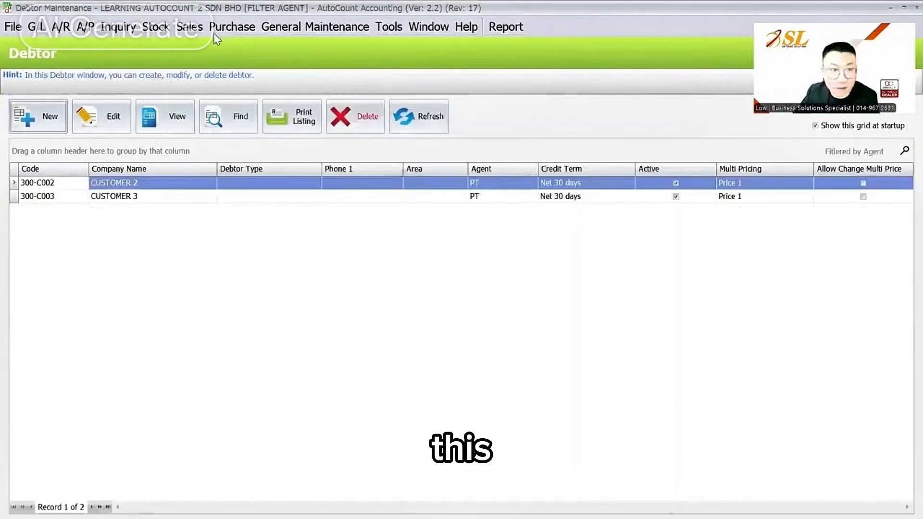
pyautogui.click(192, 27)
pyautogui.click(211, 100)
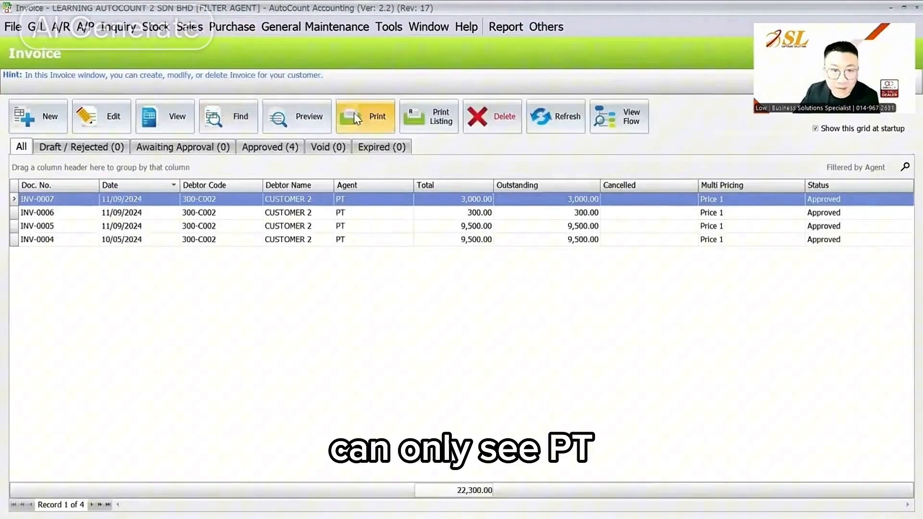
# - Run the batch invoice listing with agents NORA and PT ticked, returning PT's four invoices
pyautogui.click(435, 118)
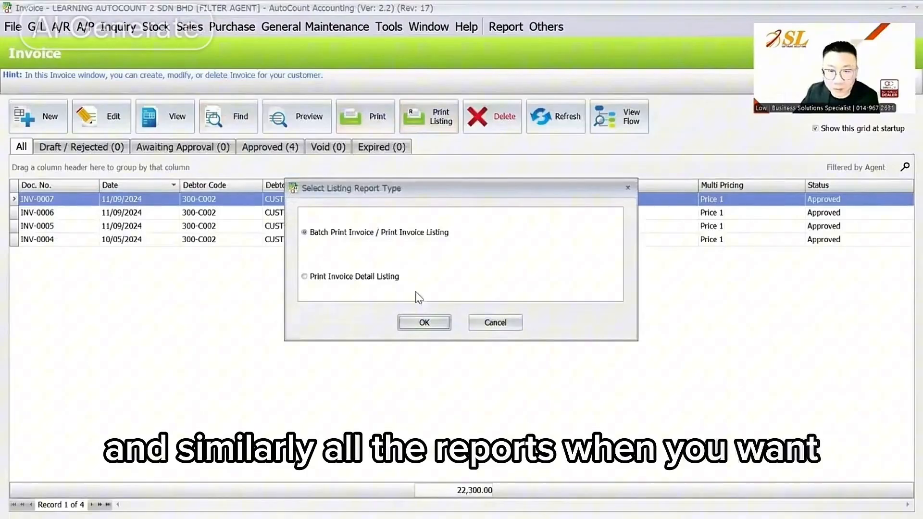
pyautogui.click(428, 321)
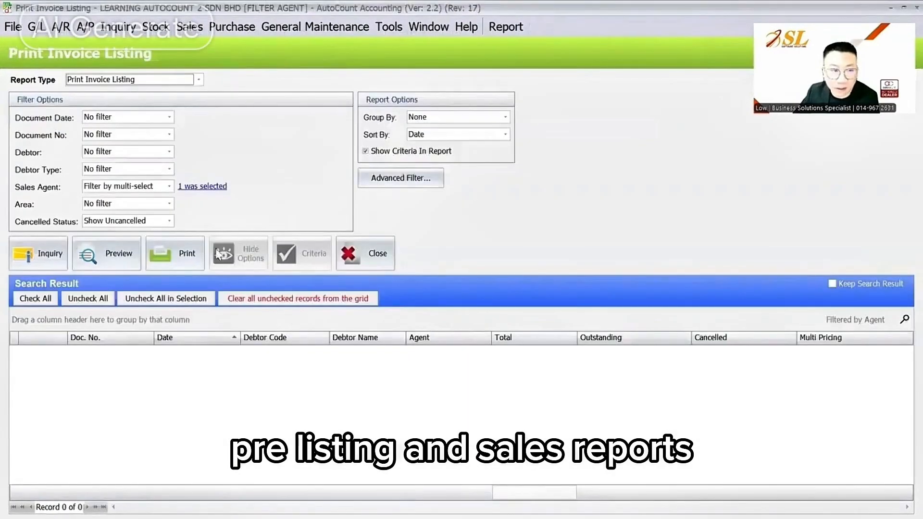
pyautogui.click(169, 186)
pyautogui.click(199, 187)
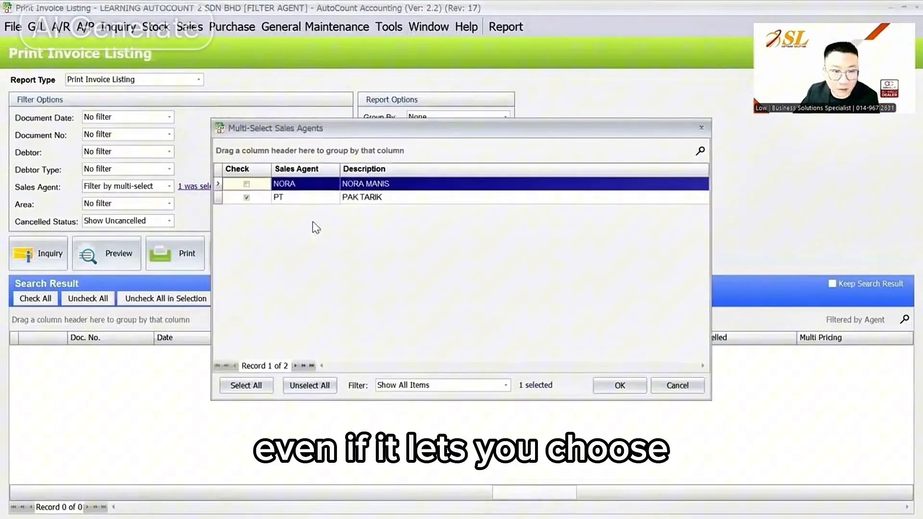
pyautogui.click(247, 198)
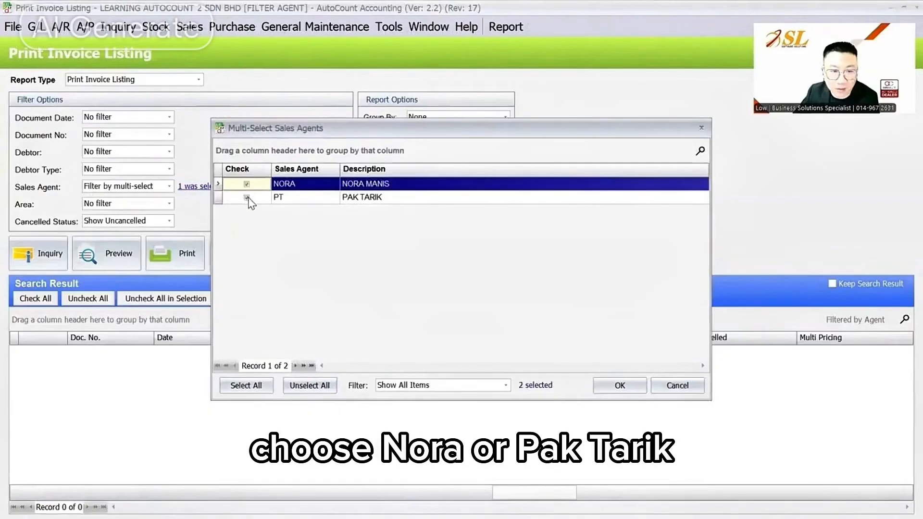
pyautogui.click(619, 386)
pyautogui.click(39, 254)
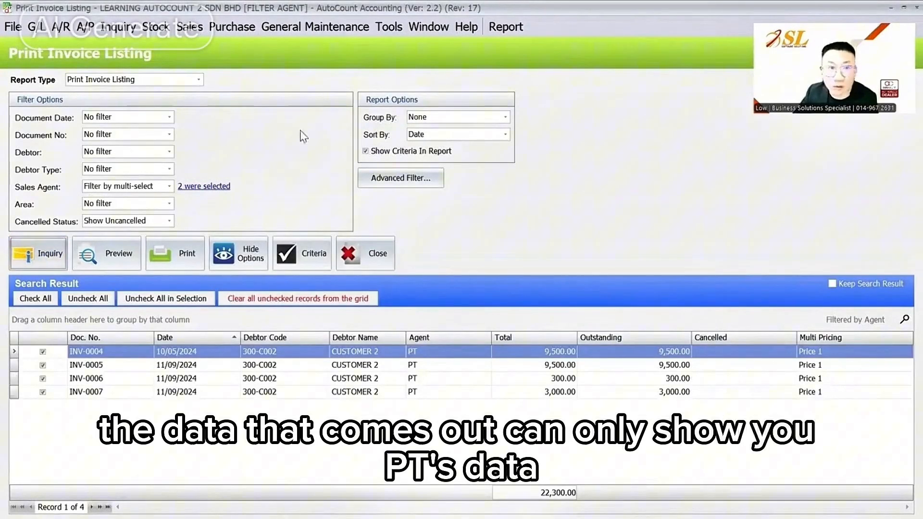
pyautogui.click(189, 27)
pyautogui.click(245, 234)
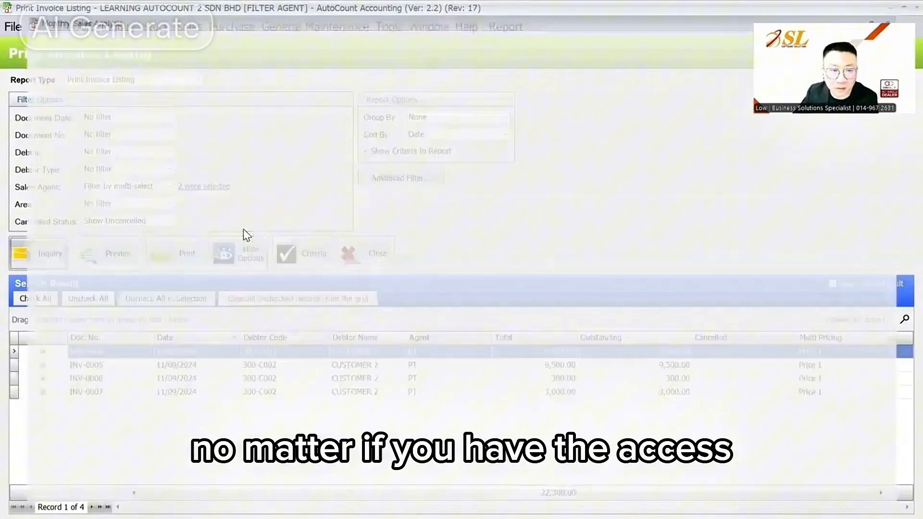
# - Run the Monthly Sales Analysis inquiry for CUSTOMER 2 totals, then go back to the invoice list
pyautogui.click(33, 230)
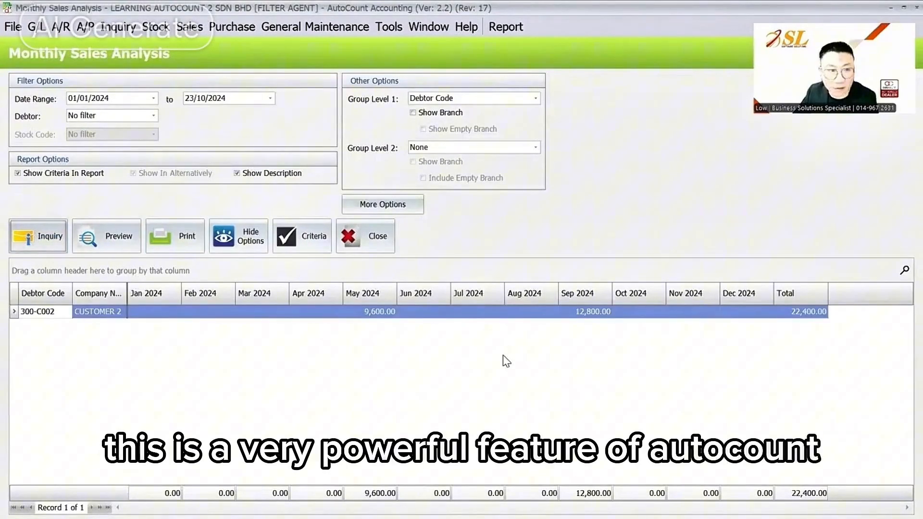
pyautogui.click(232, 26)
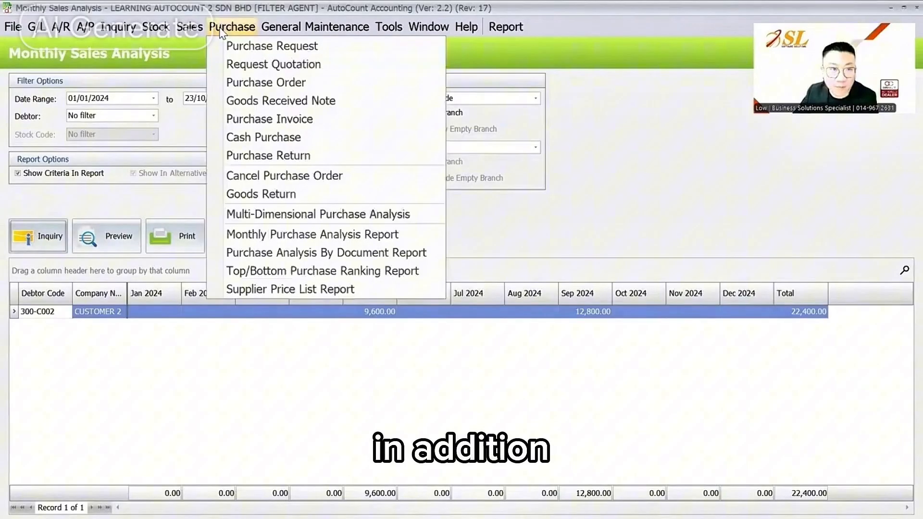
pyautogui.moveTo(198, 30)
pyautogui.click(184, 103)
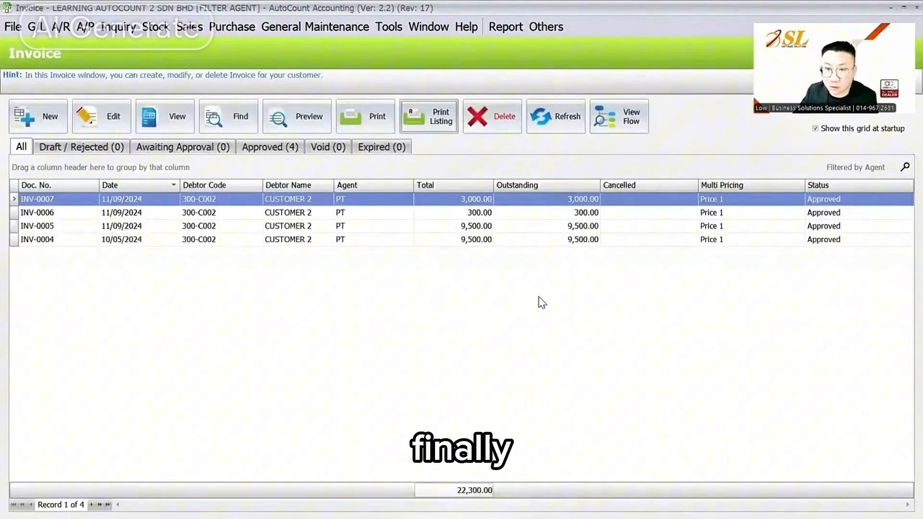
# - Start a new invoice and inspect which debtors its lookup offers
pyautogui.click(388, 27)
pyautogui.click(38, 116)
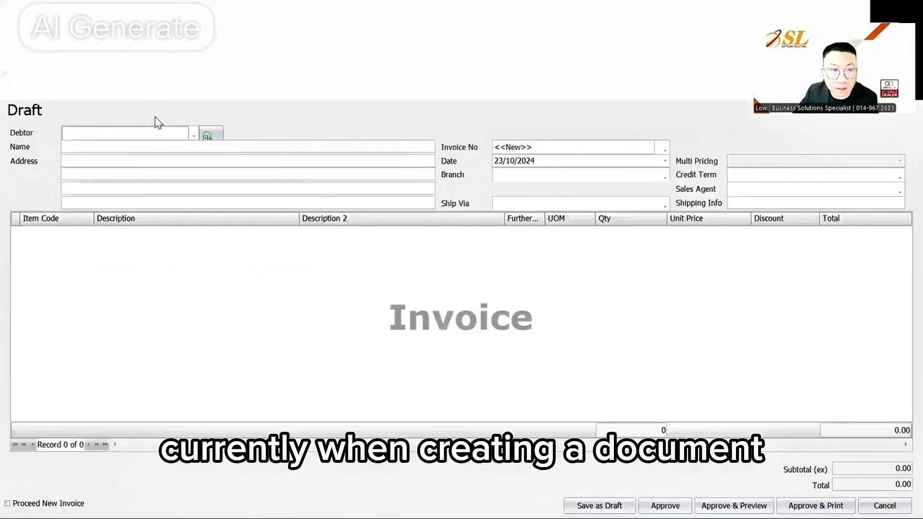
pyautogui.click(194, 135)
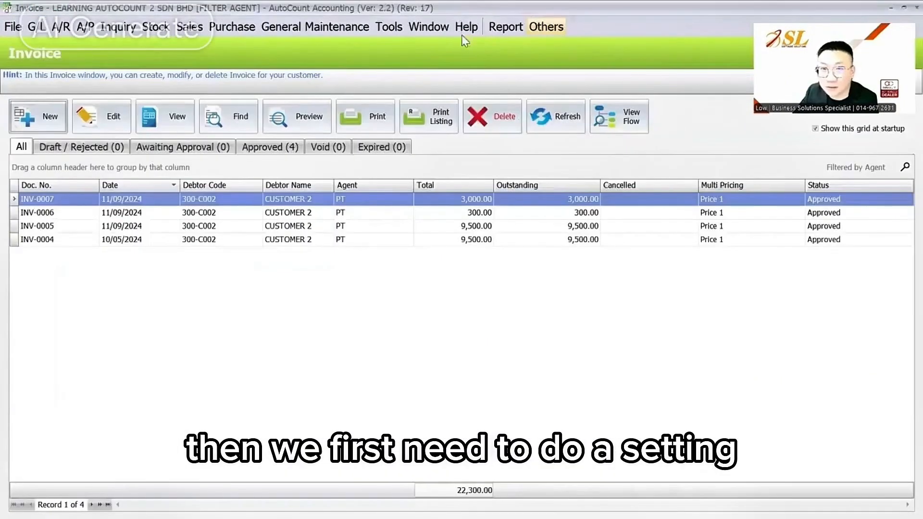
# - Tick Apply Filter by Agent in Lookup Editor in Options, then log in to the account book again
pyautogui.click(379, 29)
pyautogui.click(431, 464)
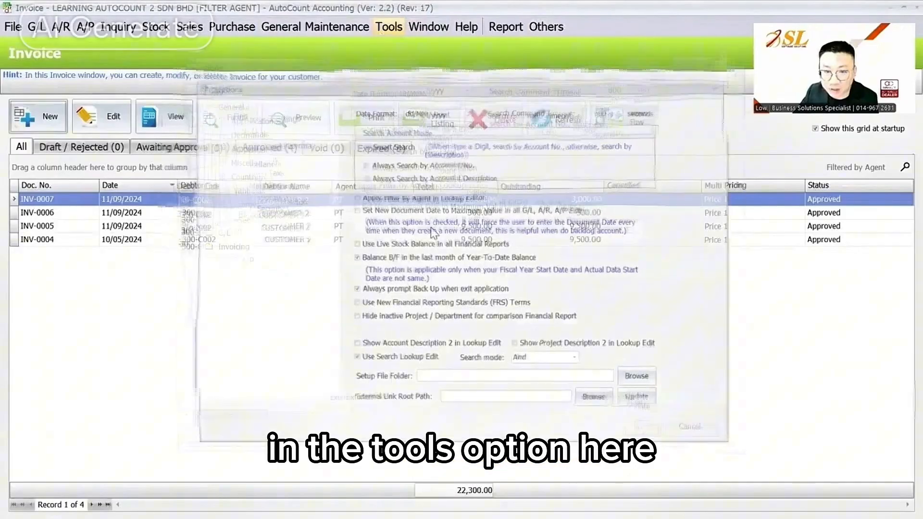
pyautogui.click(397, 194)
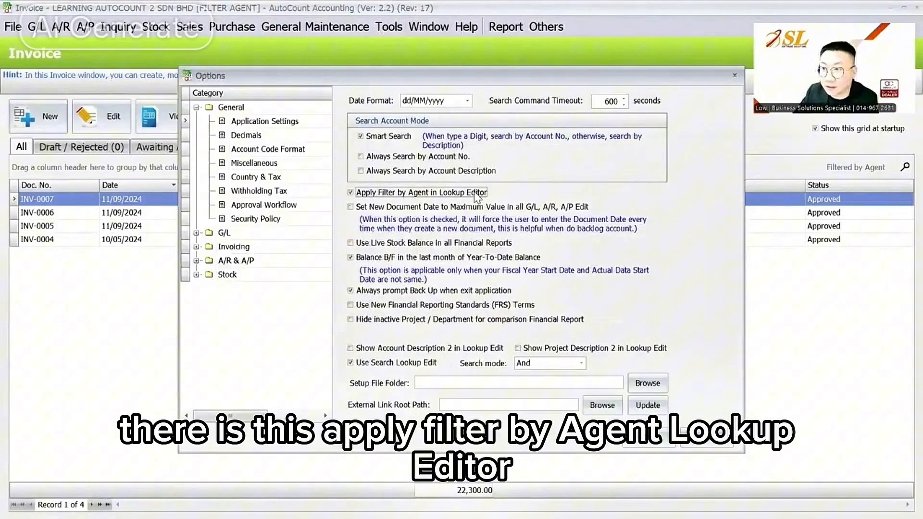
pyautogui.click(640, 430)
pyautogui.click(12, 28)
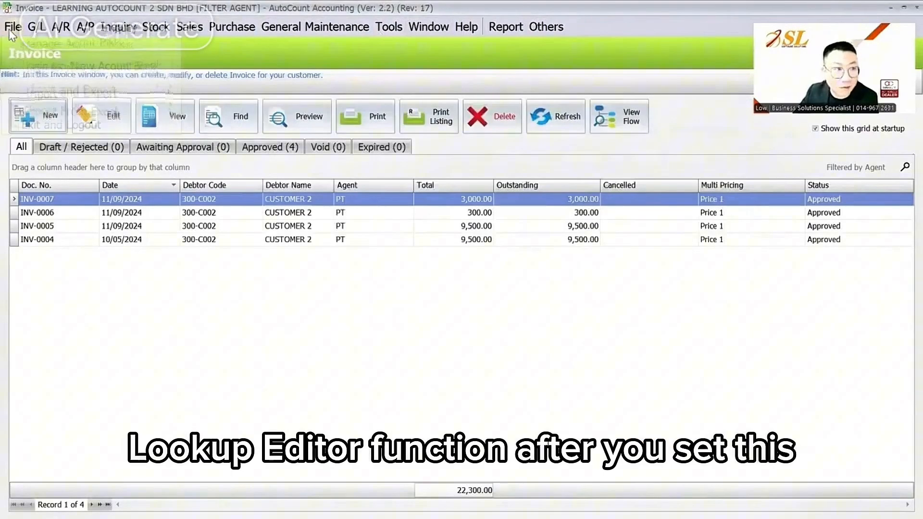
pyautogui.click(72, 66)
# - Log back in as PT and open a new invoice's debtor lookup, listing only CUSTOMER 2 and CUSTOMER 3
pyautogui.click(428, 287)
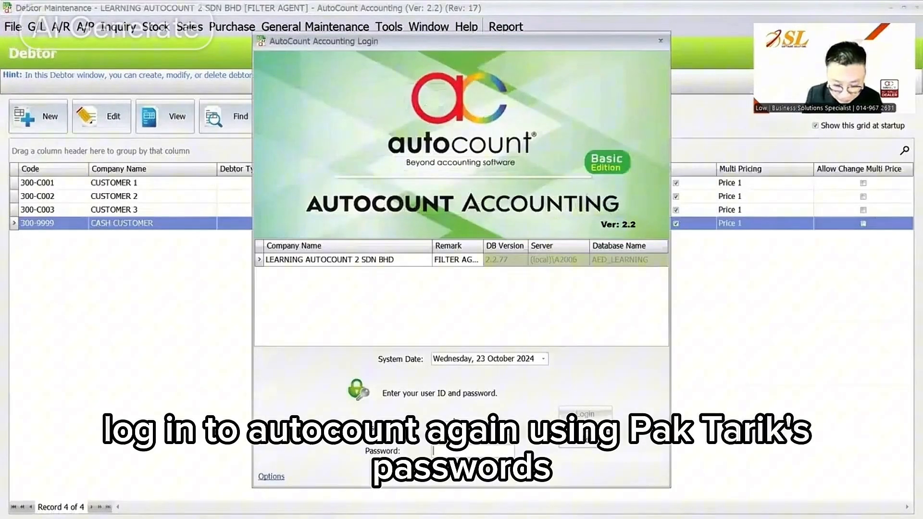
pyautogui.click(586, 415)
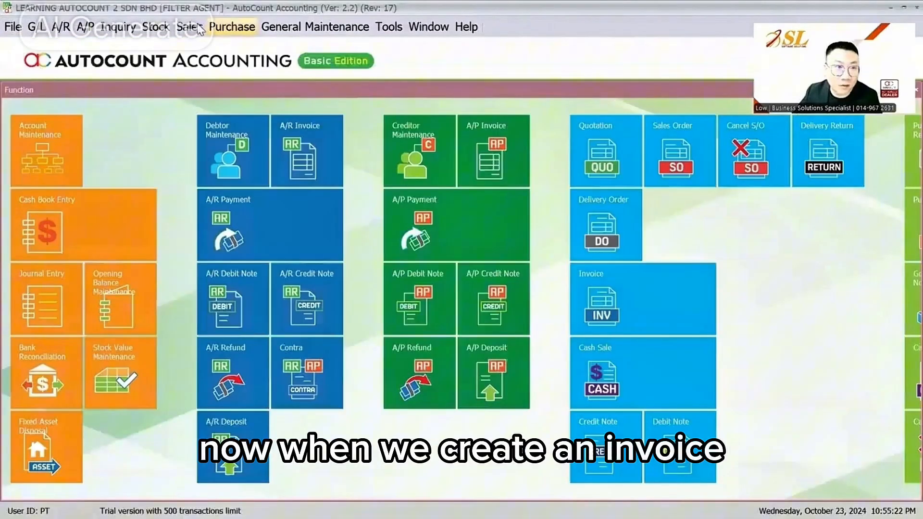
pyautogui.click(199, 28)
pyautogui.click(217, 99)
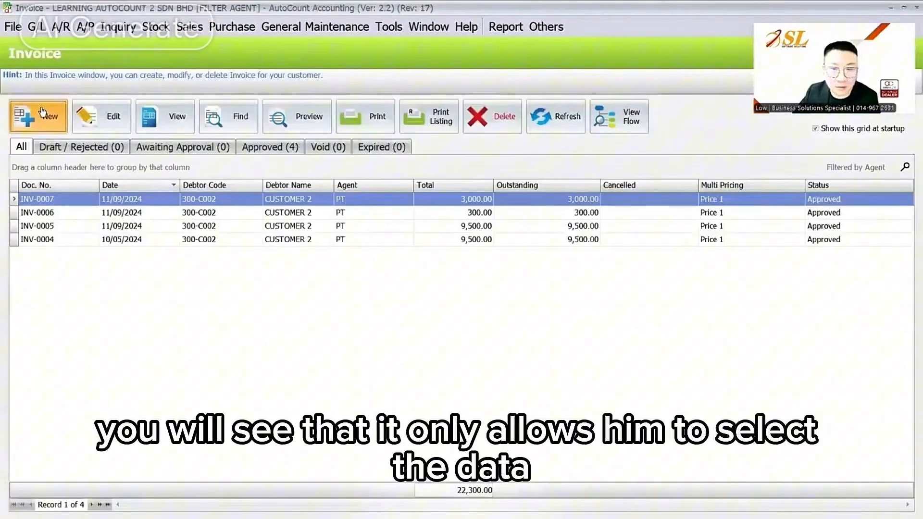
pyautogui.click(43, 112)
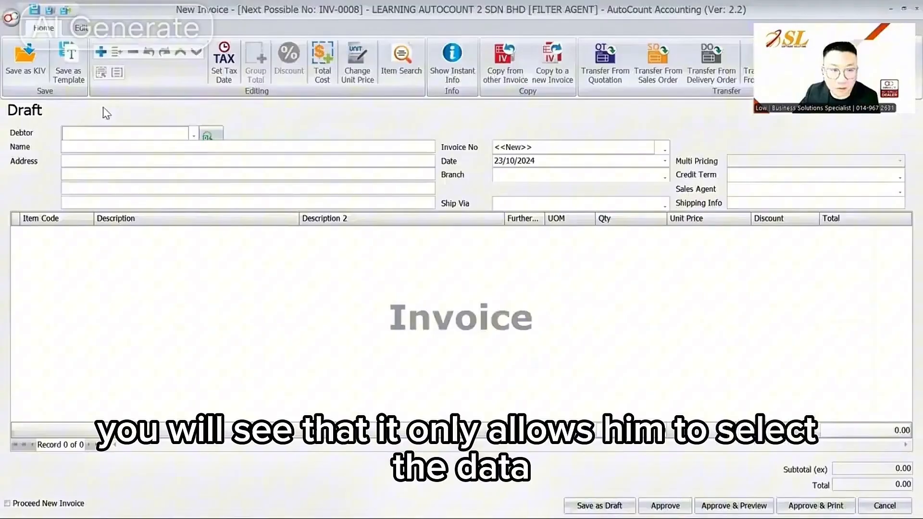
pyautogui.click(140, 131)
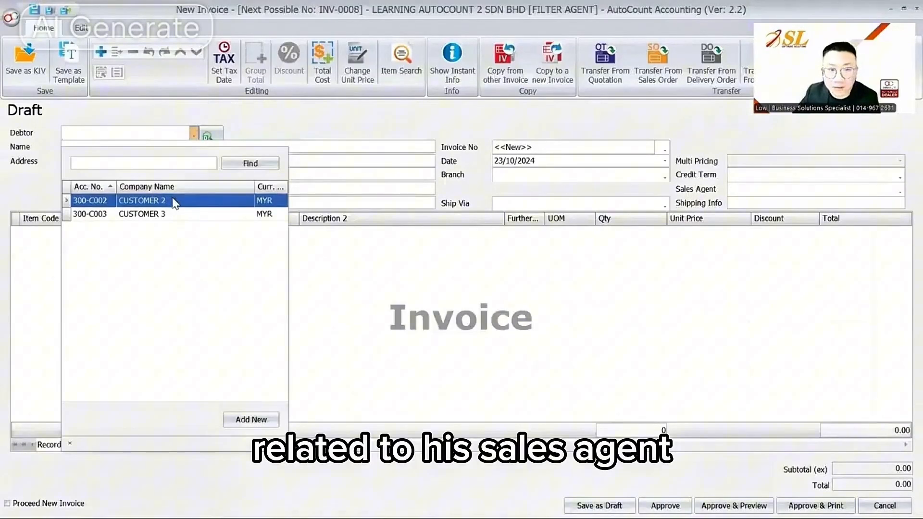